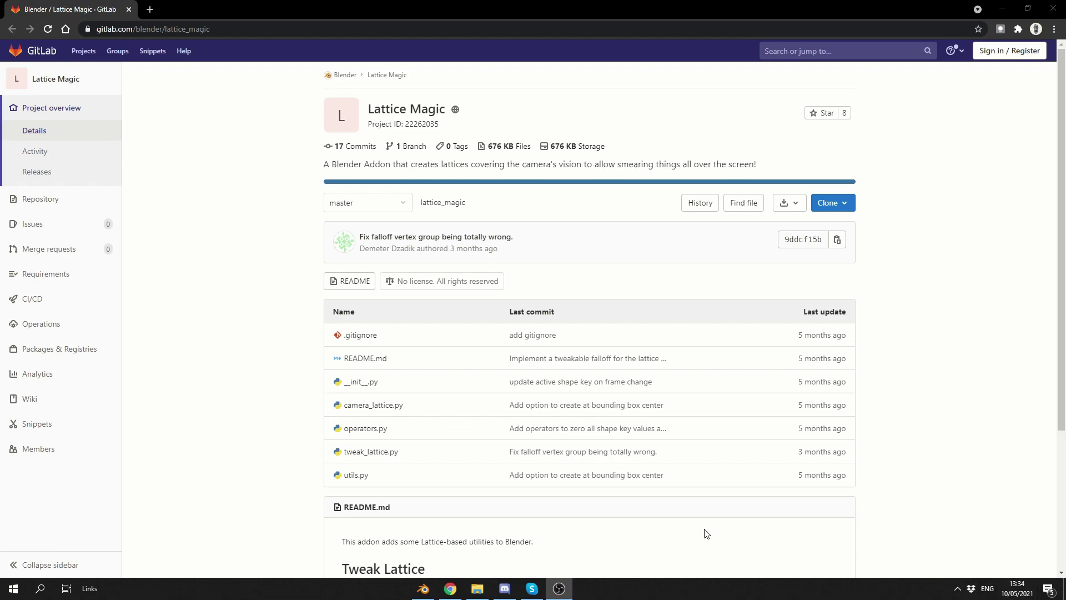
Scroll the Lattice Magic README down to its Camera Lattice section
scroll(666, 500, down, 3)
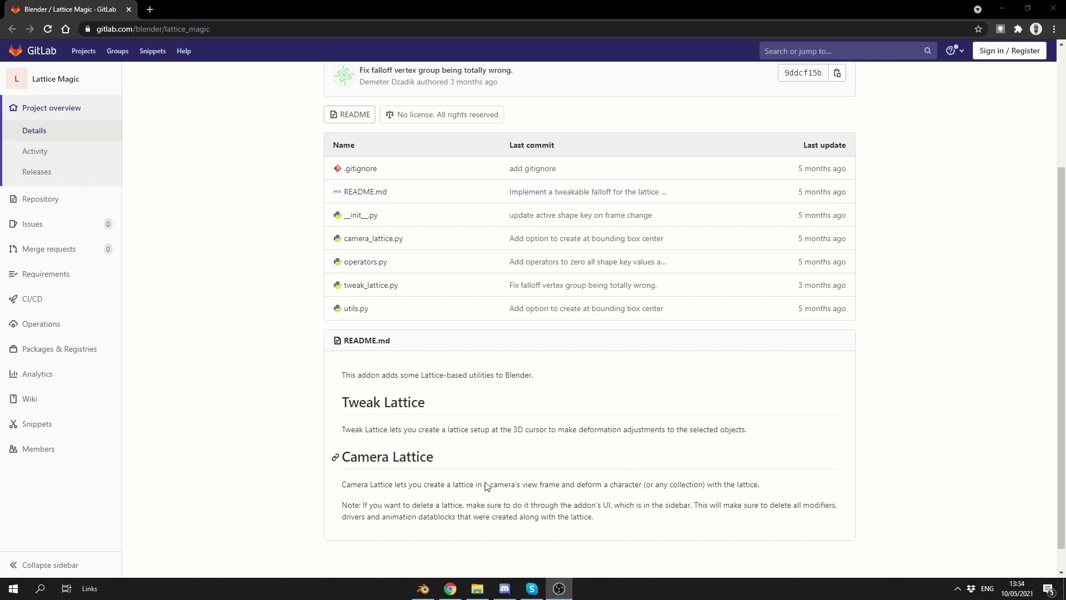
In Blender, add a mesh cube at the scene origin and show its Modifier properties
click(423, 589)
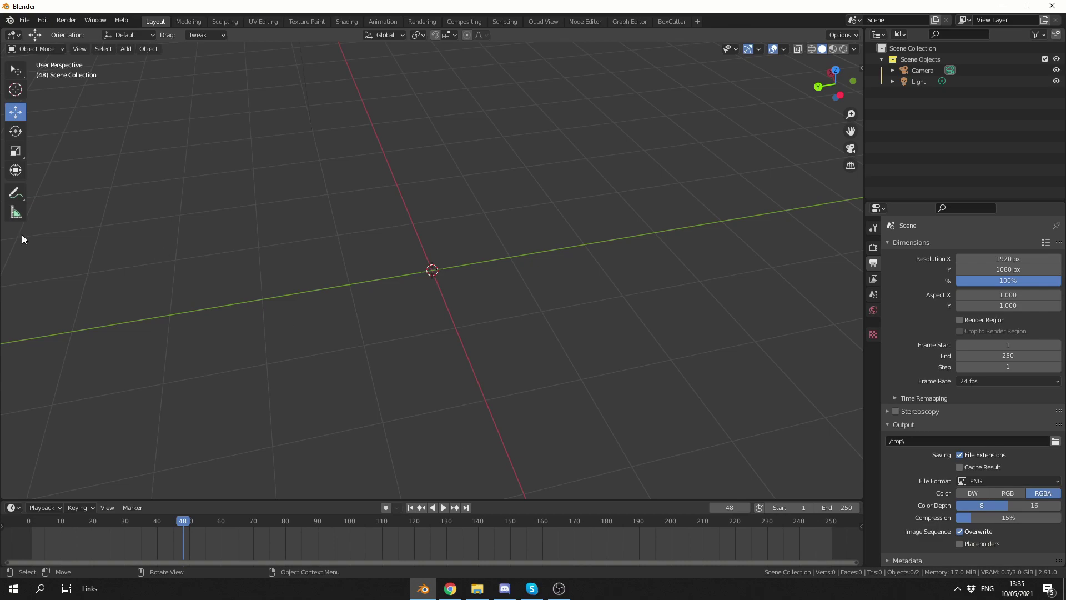
click(127, 50)
mouse_move(144, 55)
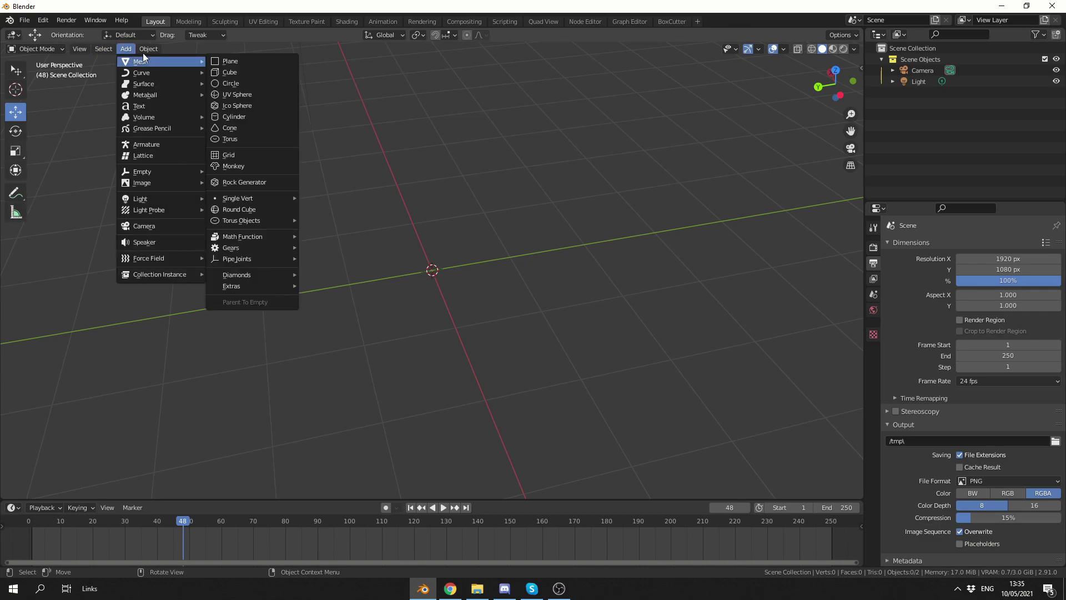
click(228, 72)
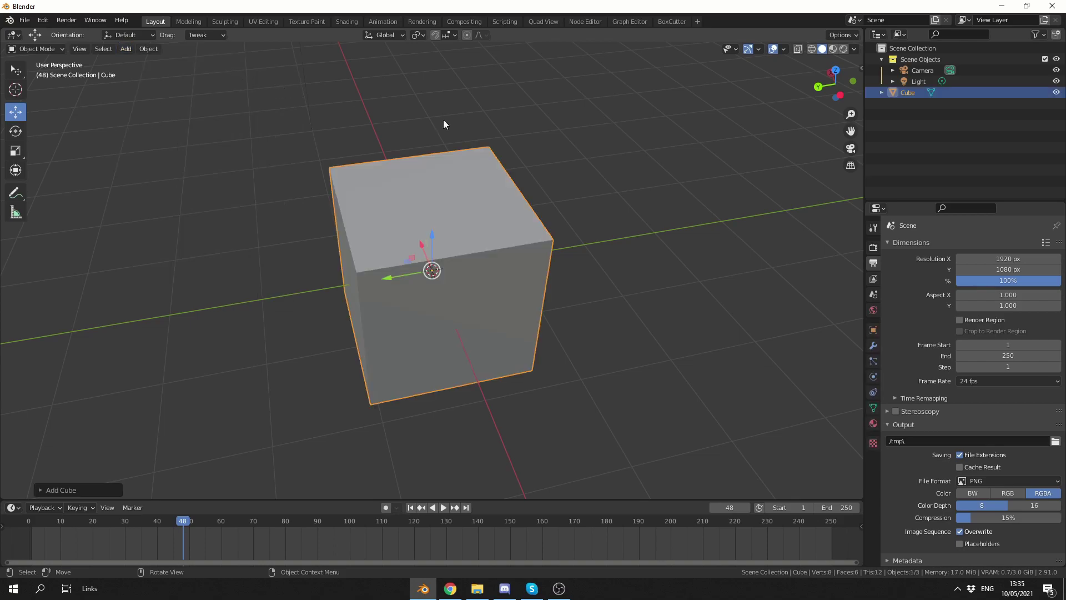
click(873, 347)
Add a Bevel modifier with amount 0.14 and 3 segments, and apply it
click(949, 246)
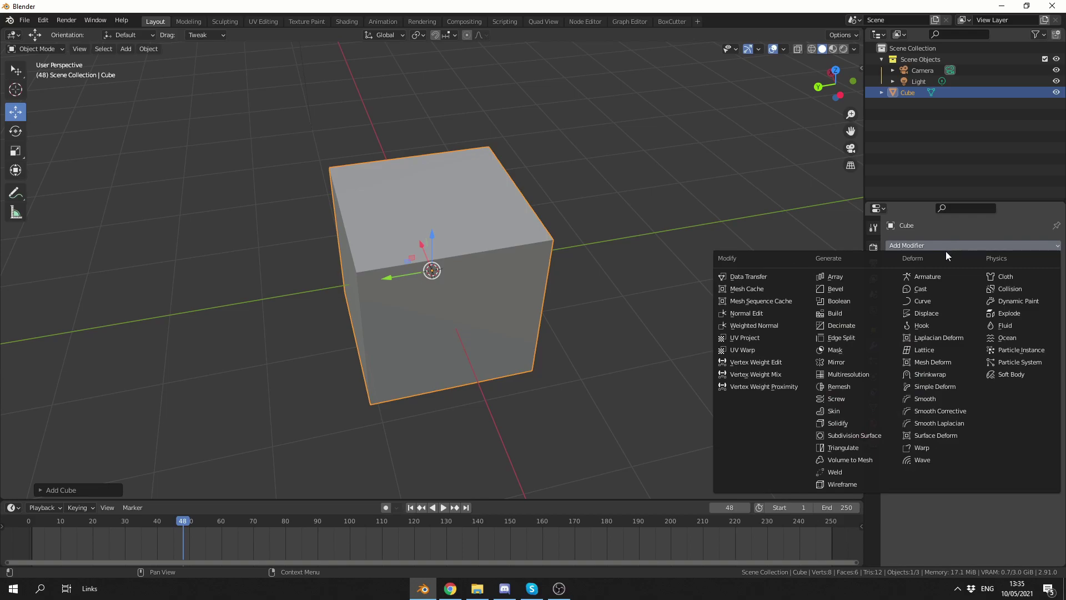
click(855, 289)
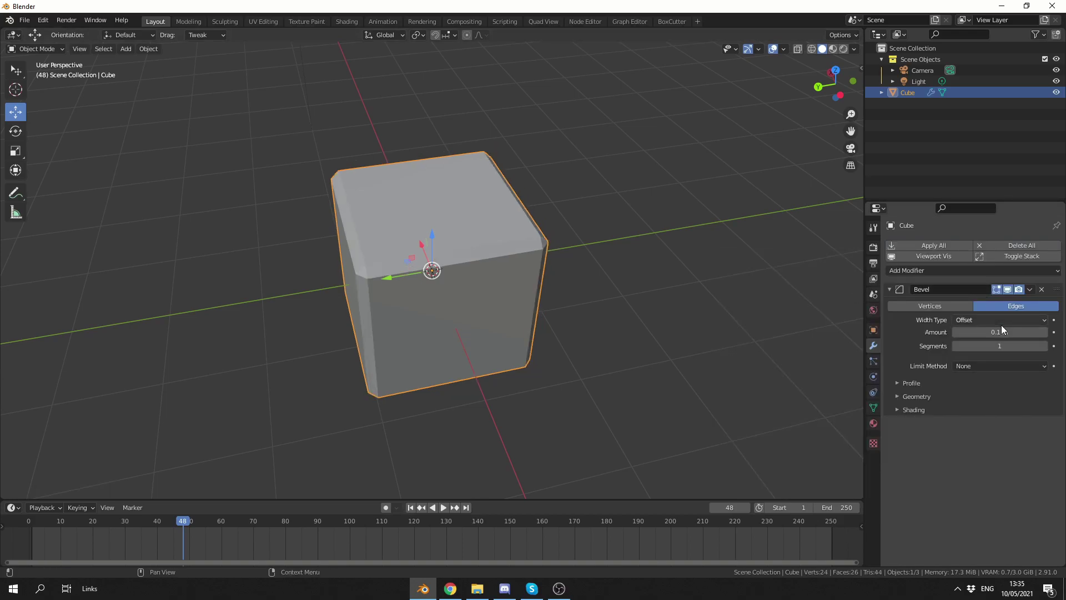
drag(995, 332, 1008, 346)
click(1030, 289)
click(1024, 302)
Add a level-4 Subdivision Surface modifier and apply it to the cube
click(942, 245)
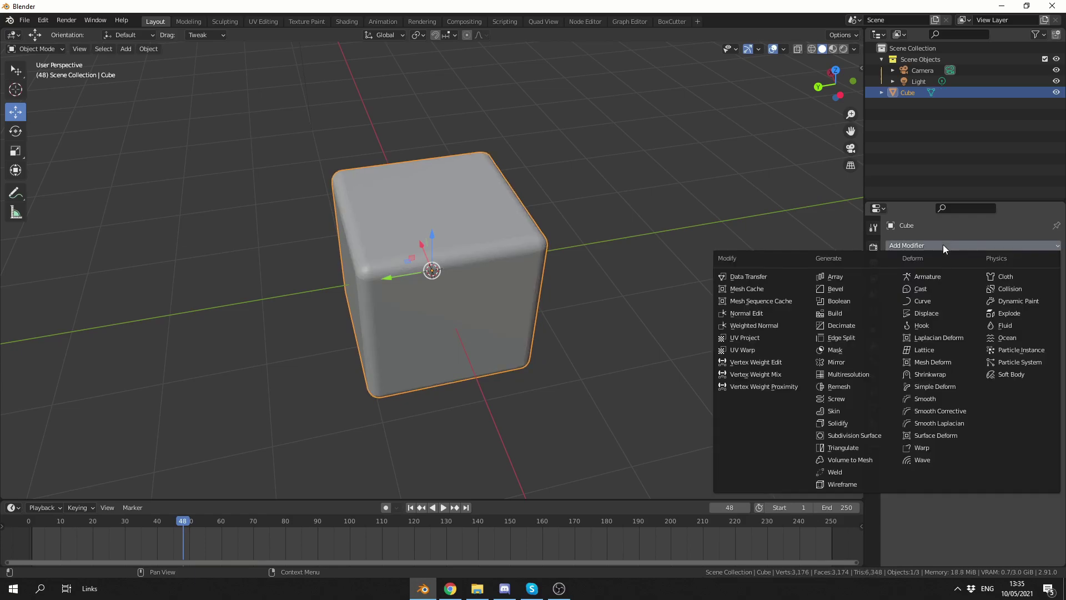
click(860, 436)
click(993, 320)
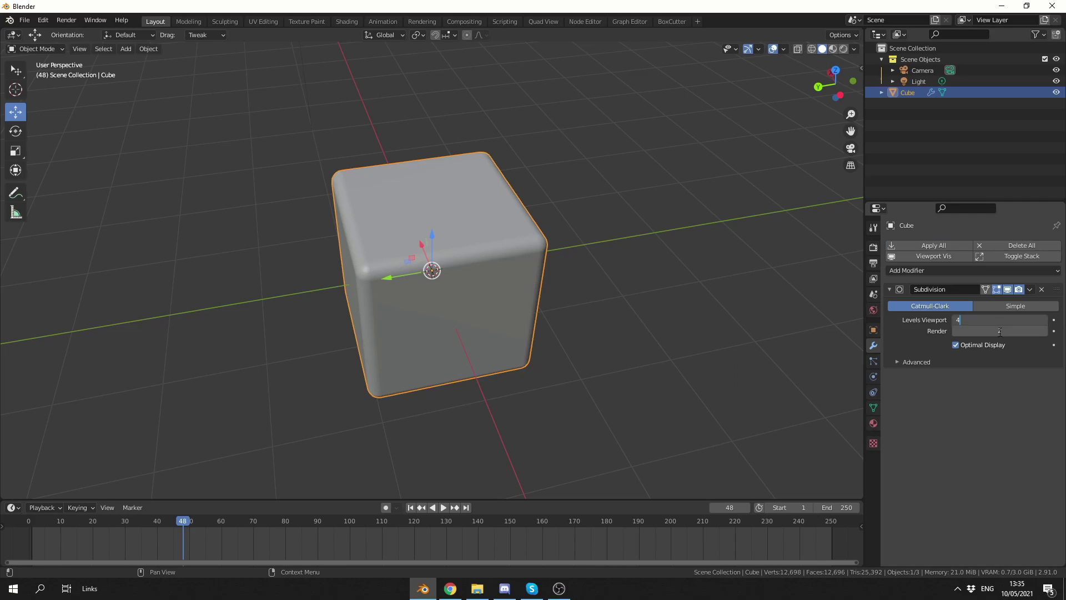
key(Return)
ctrl+scroll(1009, 327, up, 2)
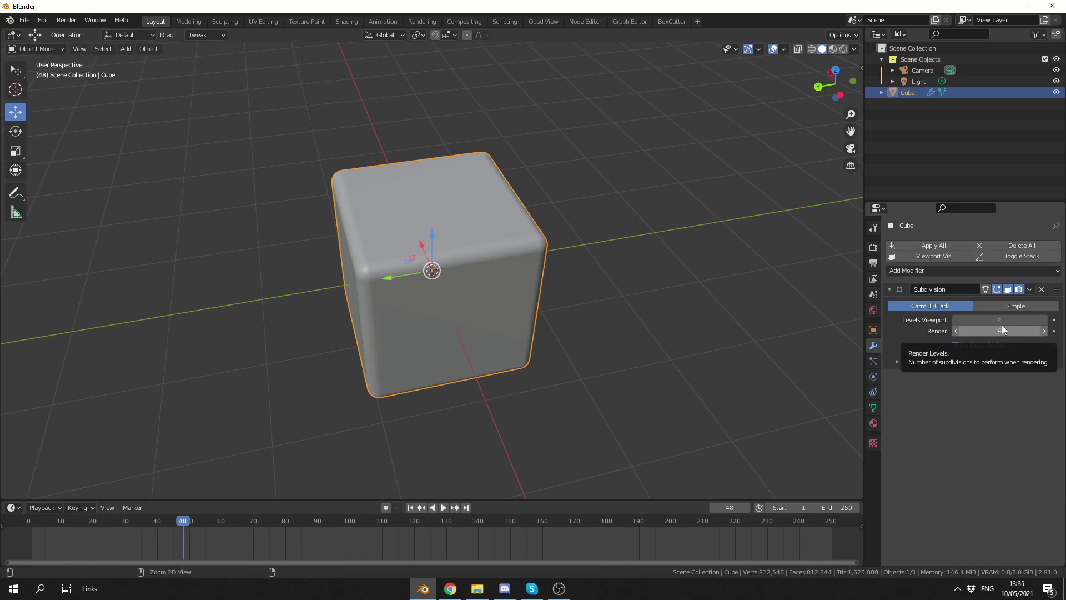
key(ctrl+a)
middle_drag(701, 311, 671, 280)
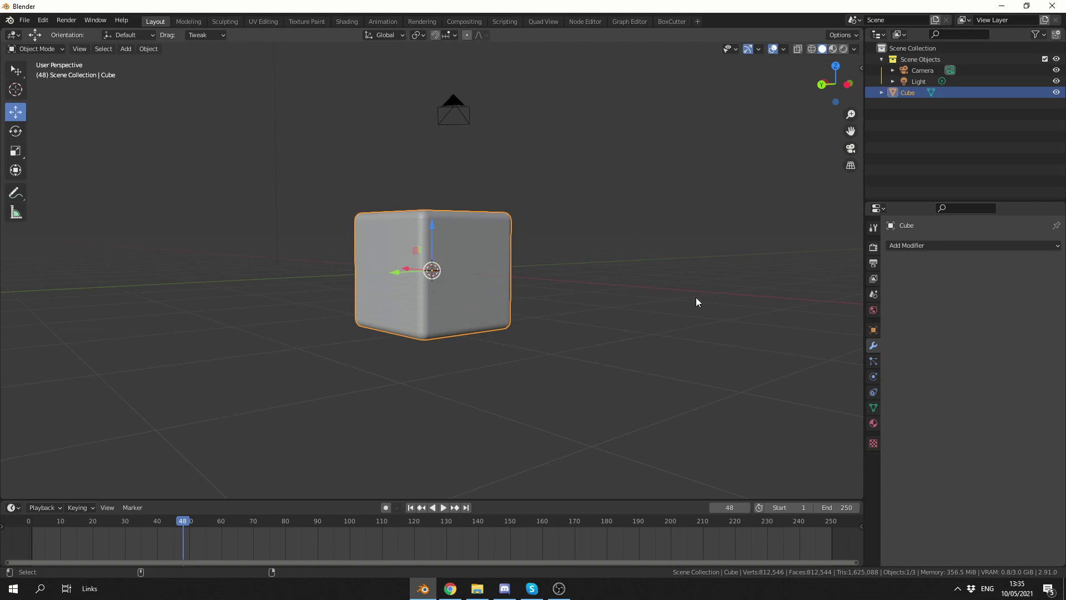
View the scene through the camera and show the Lattice Magic tab in the side panel
key(KP_0)
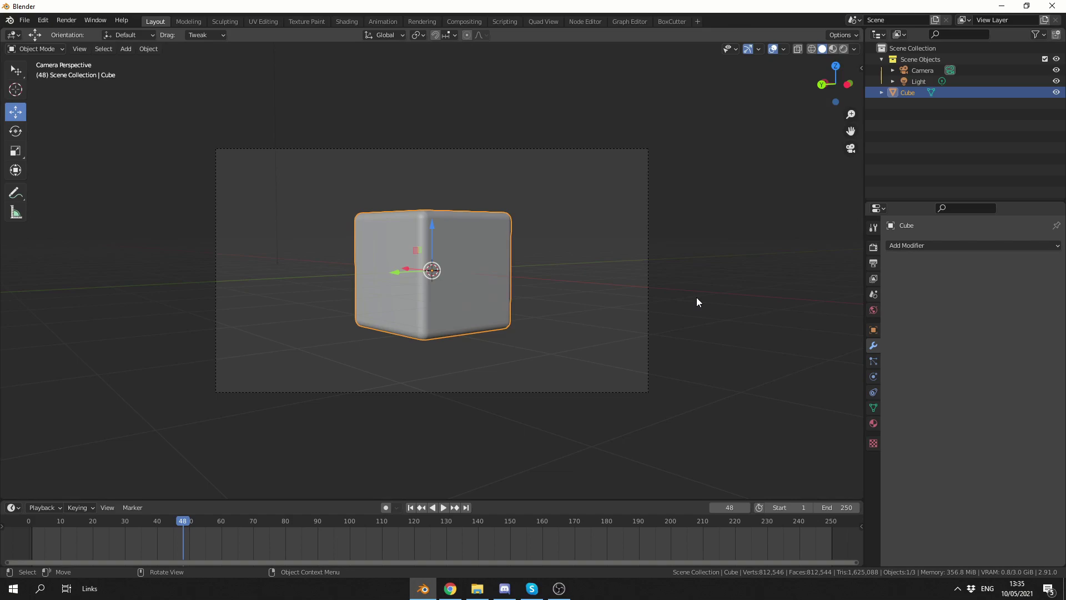
key(n)
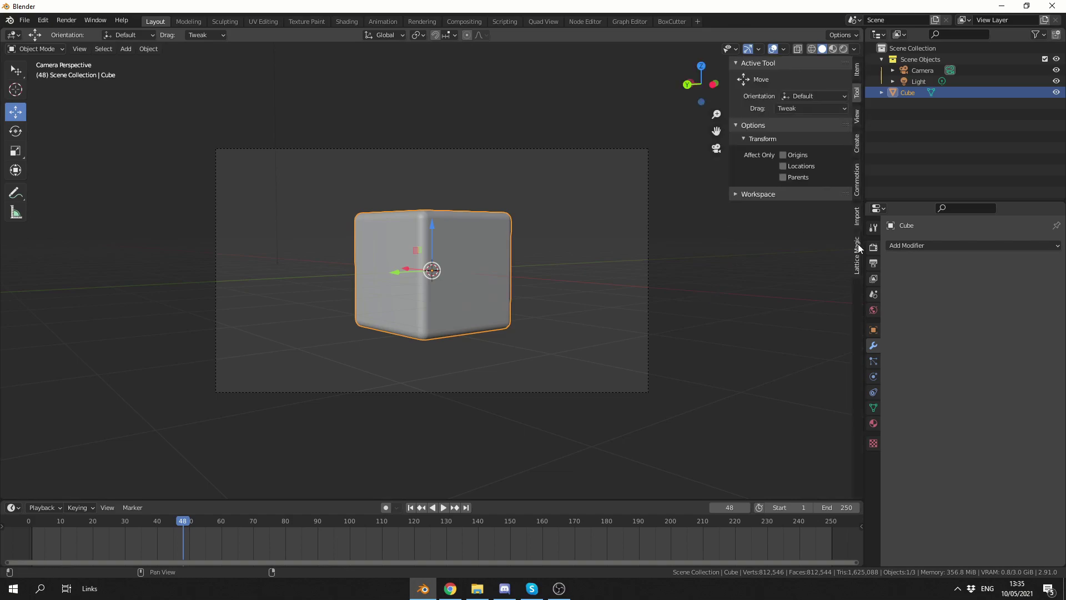
click(857, 260)
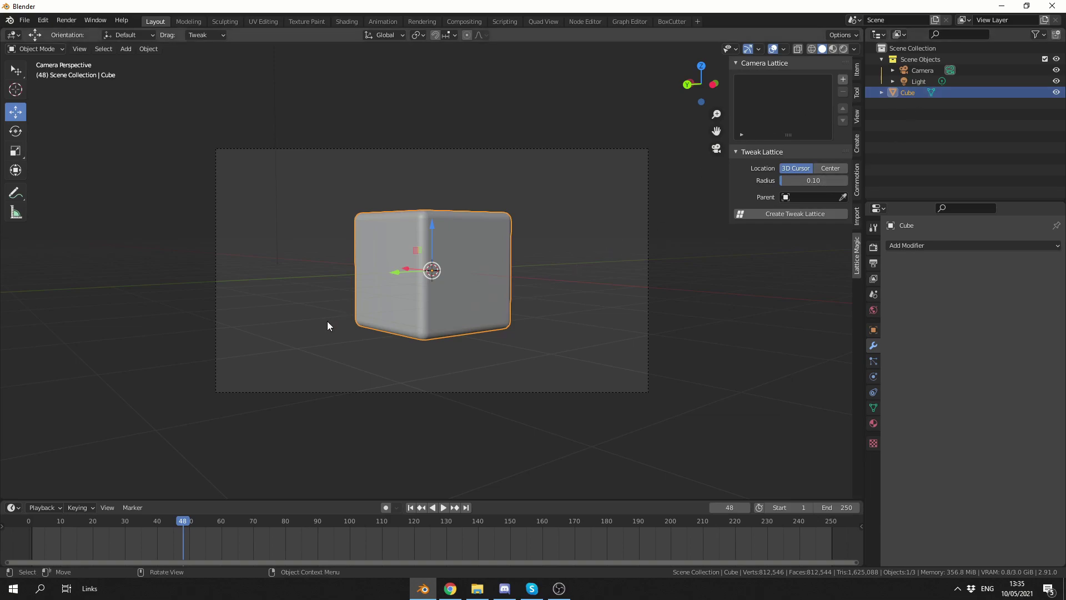
Move the cube into a new collection named Test
key(m)
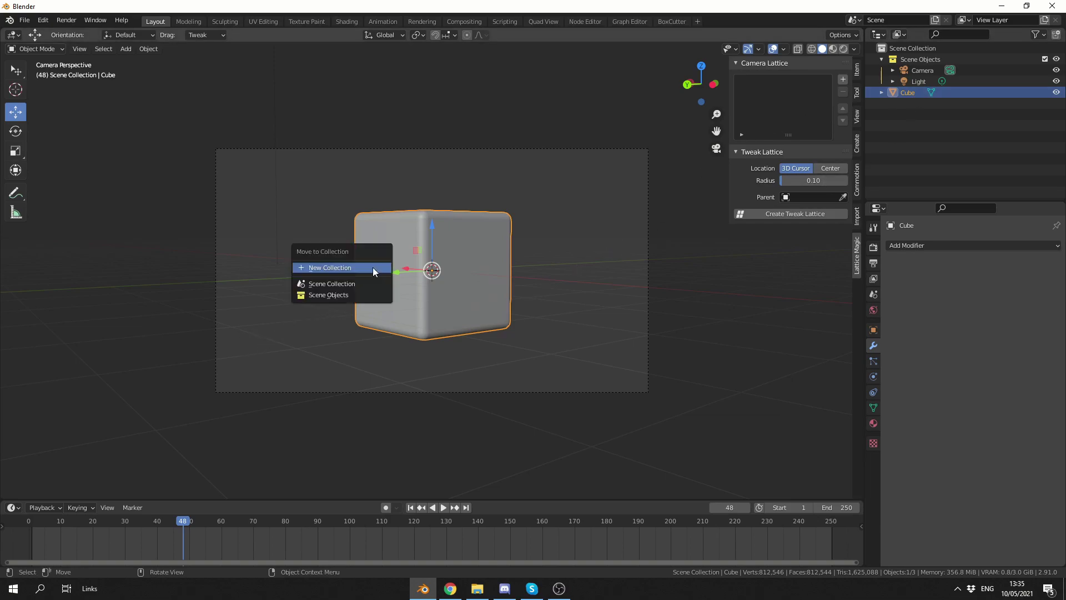
click(372, 269)
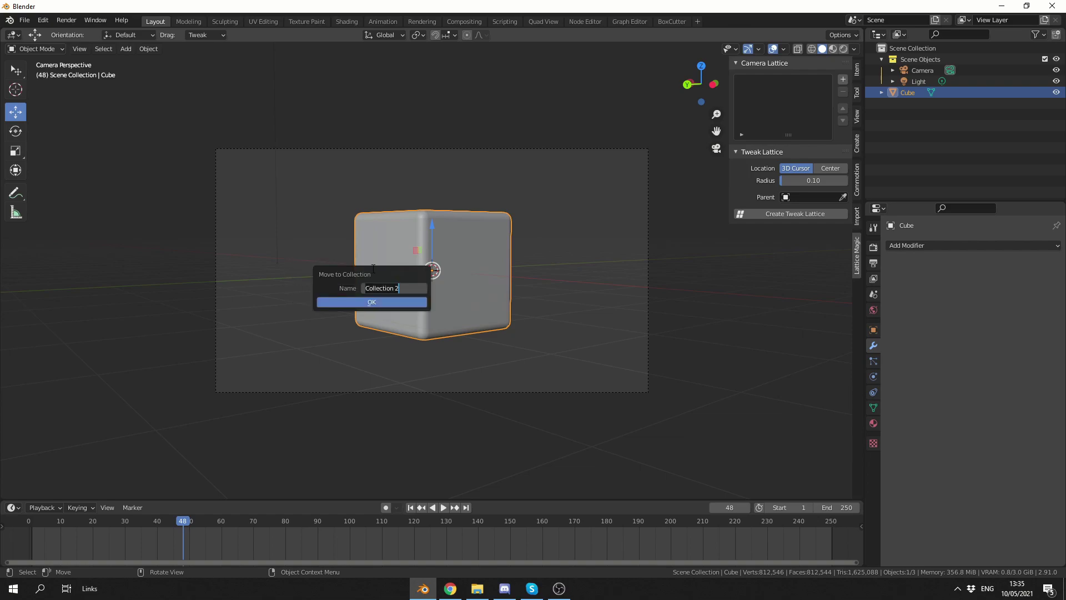
text(Test)
key(Return)
click(405, 301)
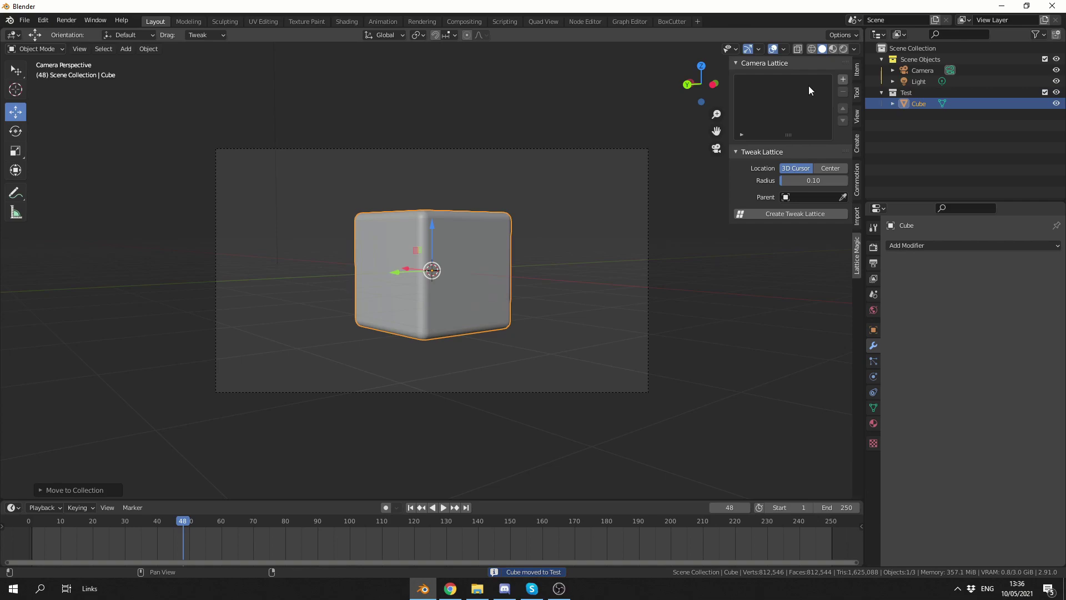
Add a camera lattice entry targeting the Test collection and the scene Camera
click(843, 80)
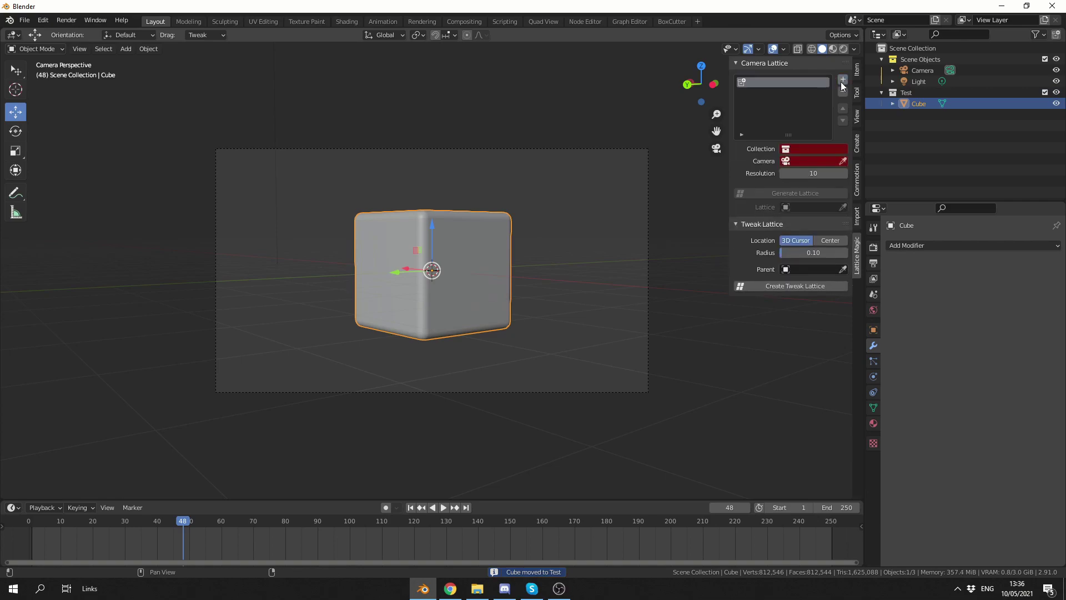
click(803, 150)
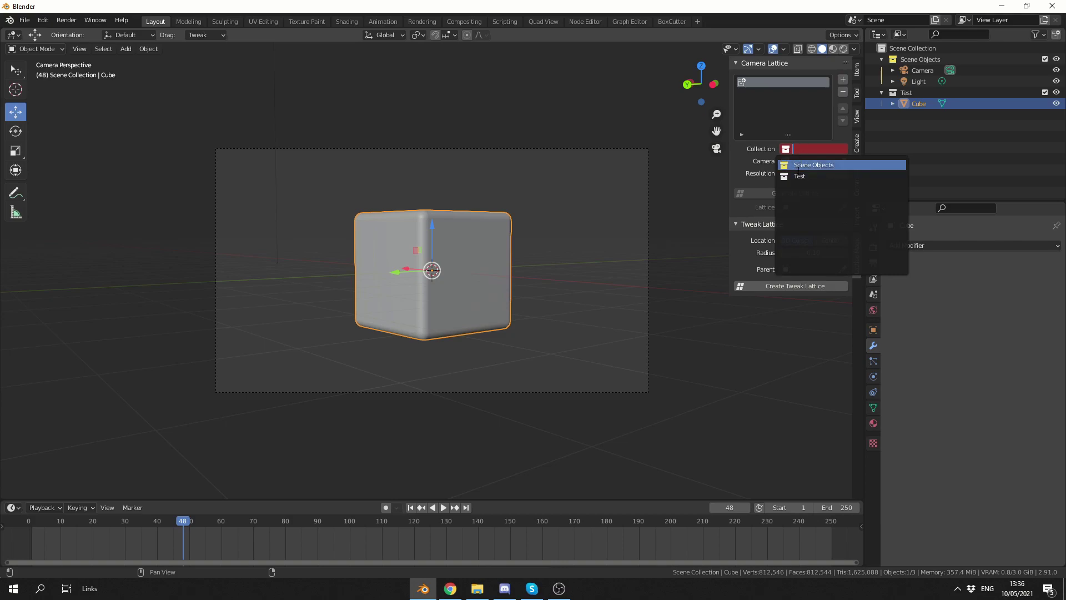
click(810, 173)
click(843, 161)
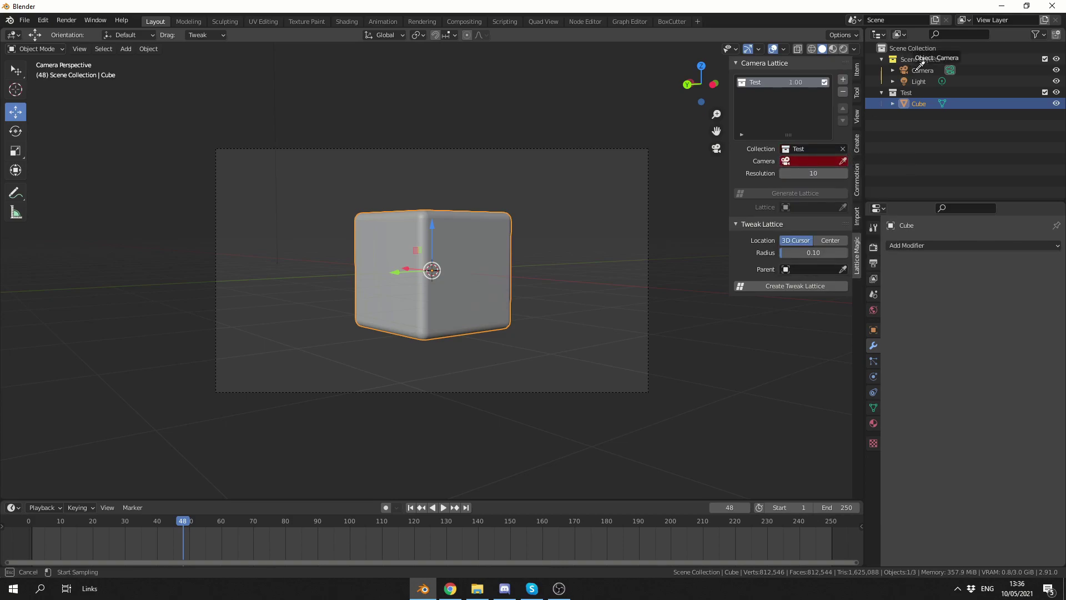
click(915, 71)
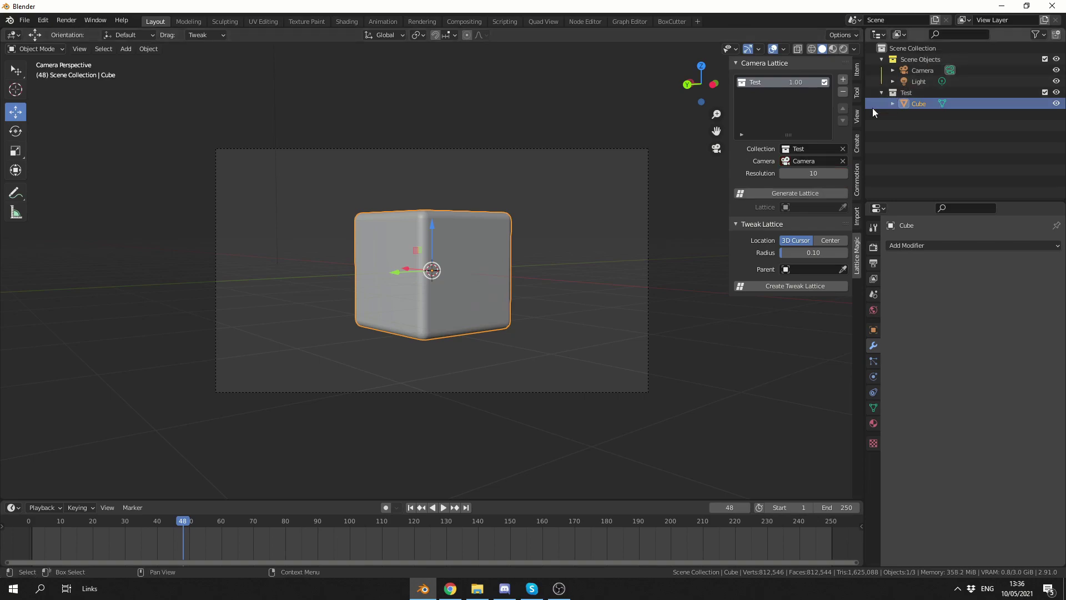
Set lattice resolution to 15, generate Lattice_Test, and keyframe all shape keys at frame 48
click(807, 169)
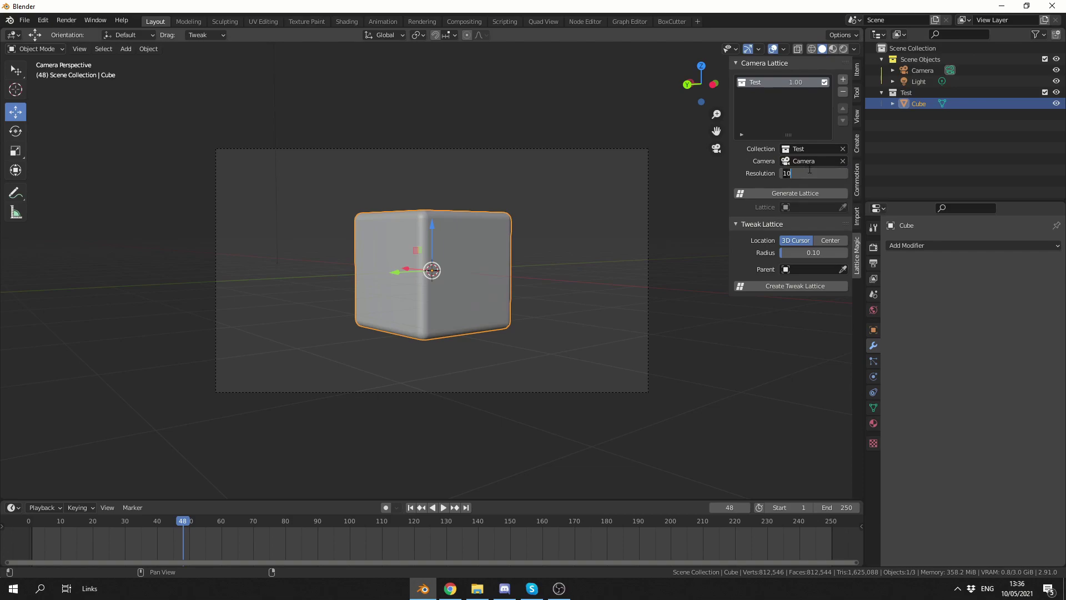
text(15)
key(Return)
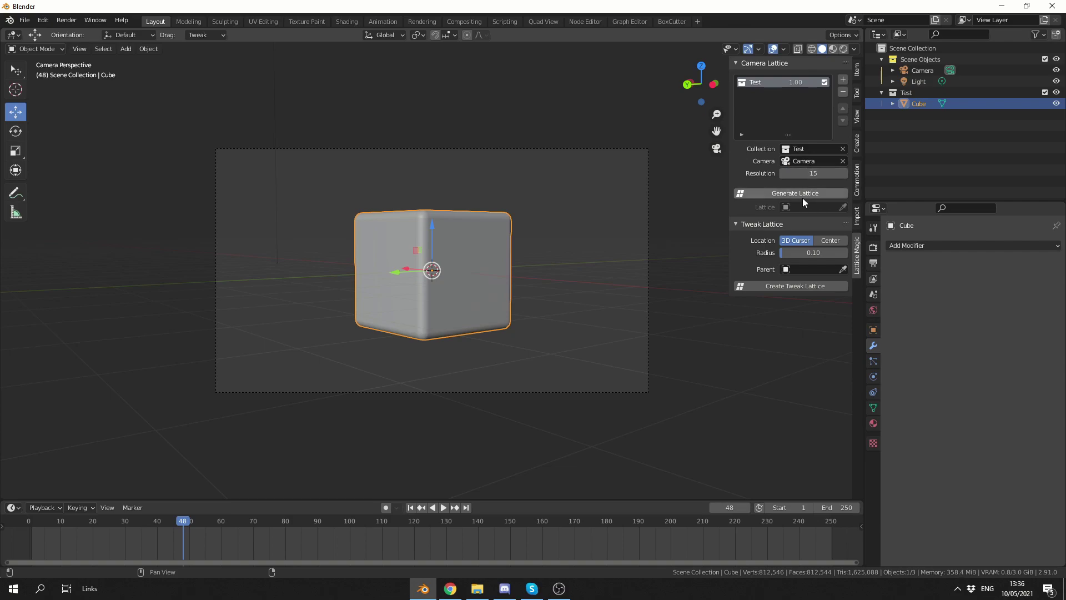
click(799, 195)
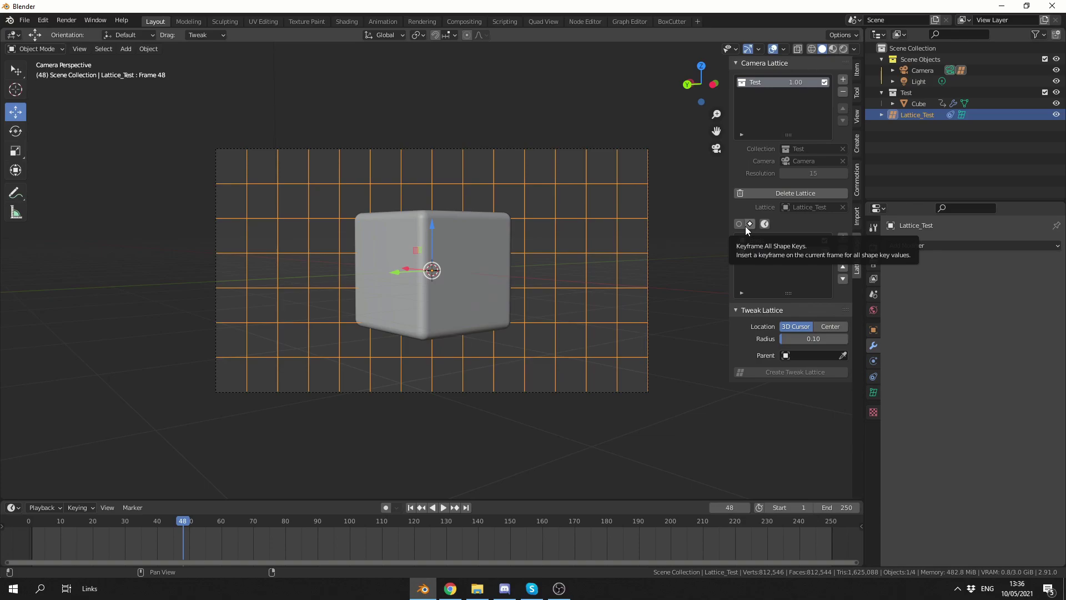
click(746, 225)
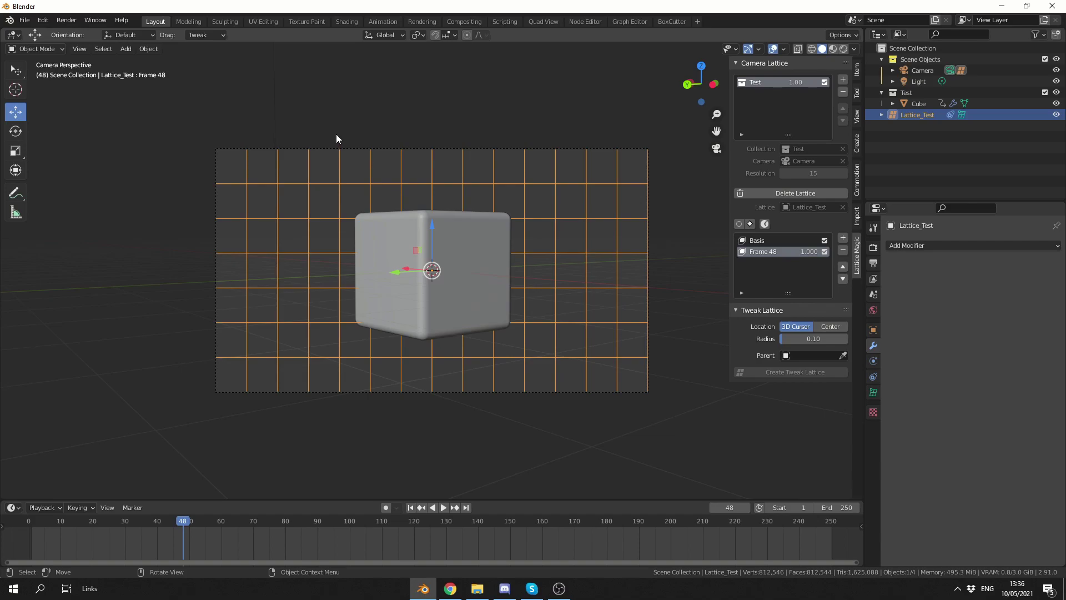
In lattice Edit Mode, raise the top point and pull the left point further left
key(Tab)
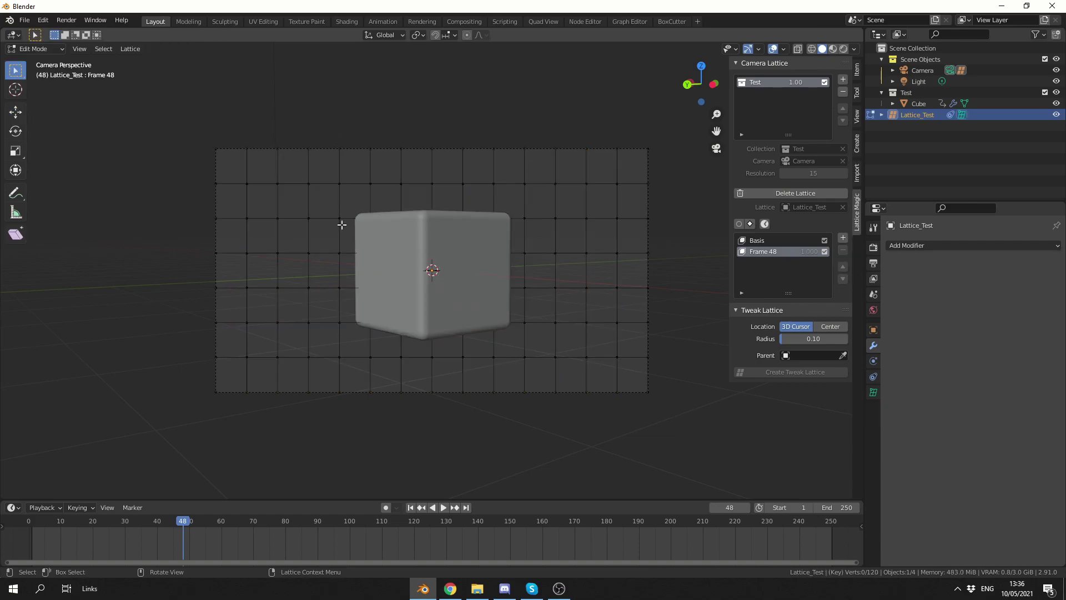
click(370, 184)
click(23, 116)
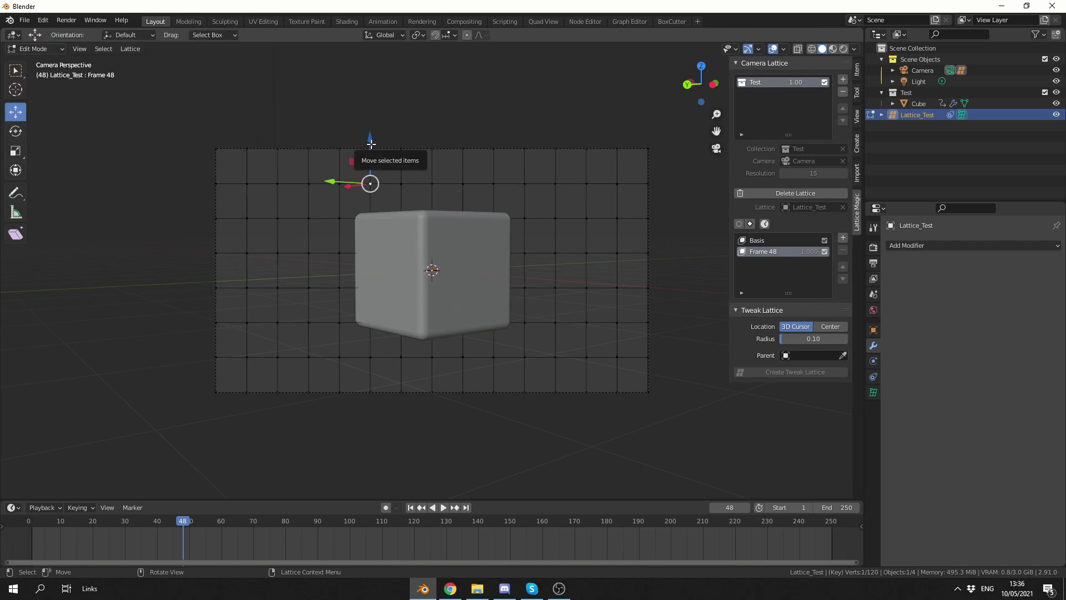
drag(369, 114, 369, 89)
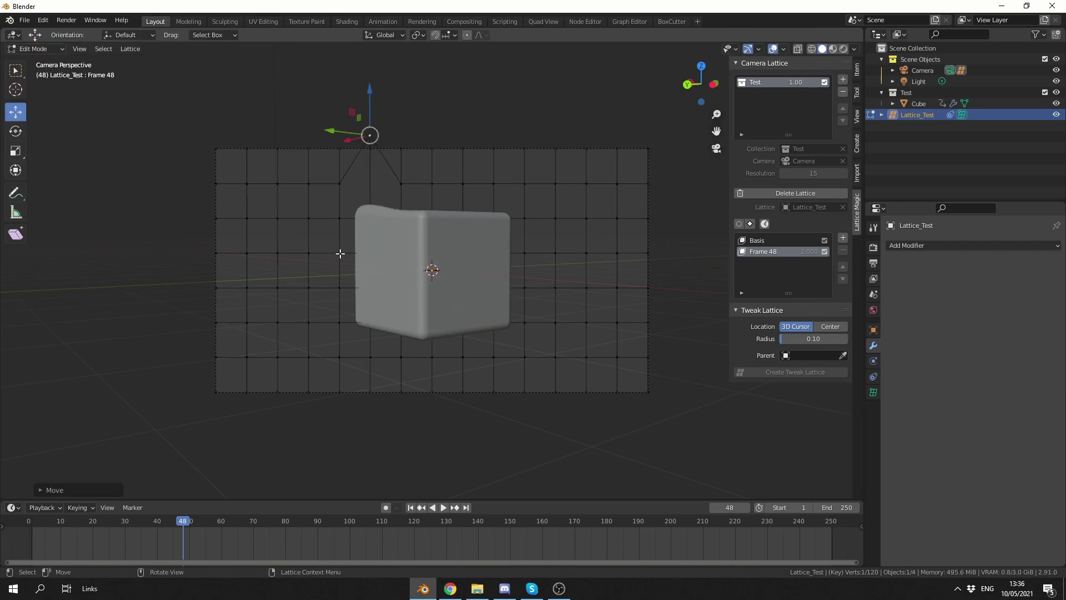
click(340, 253)
drag(309, 252, 255, 255)
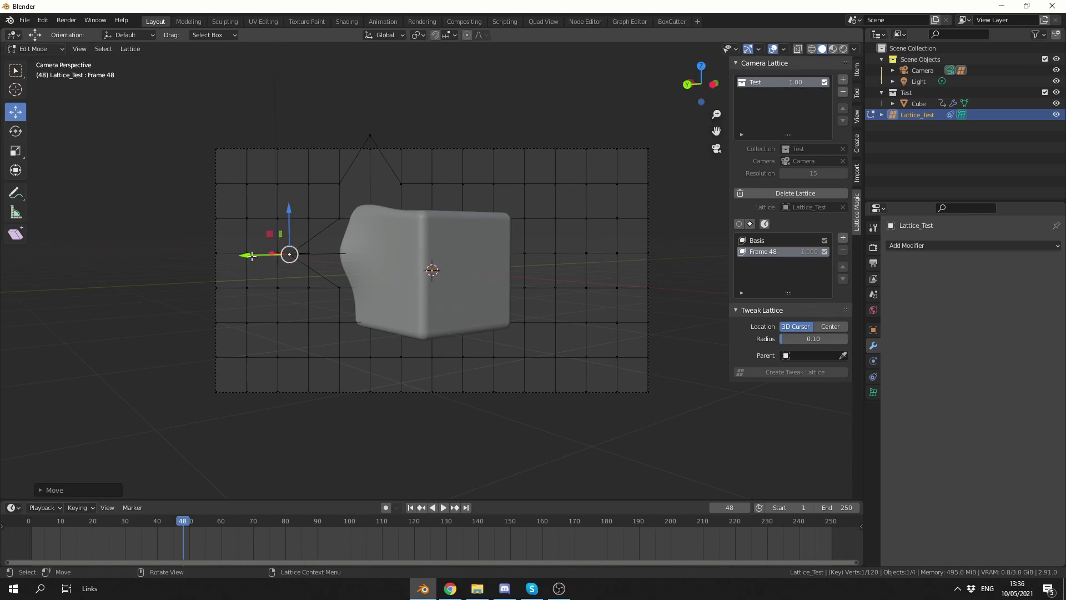
Stretch the right lattice point far right and pull the bottom point straight down
click(525, 254)
drag(494, 258, 721, 263)
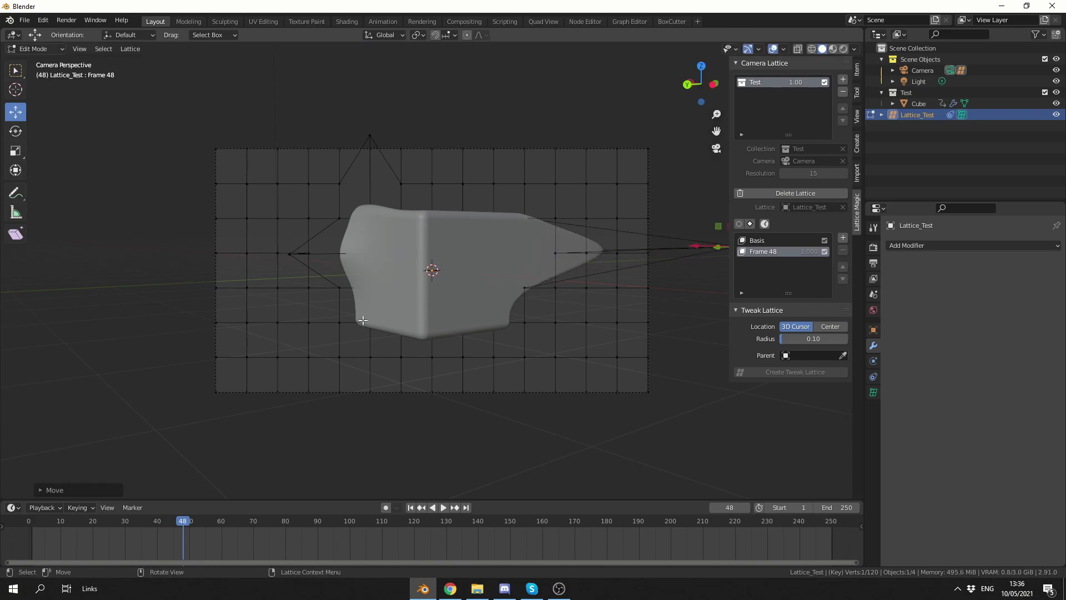
click(370, 356)
key(g)
key(z)
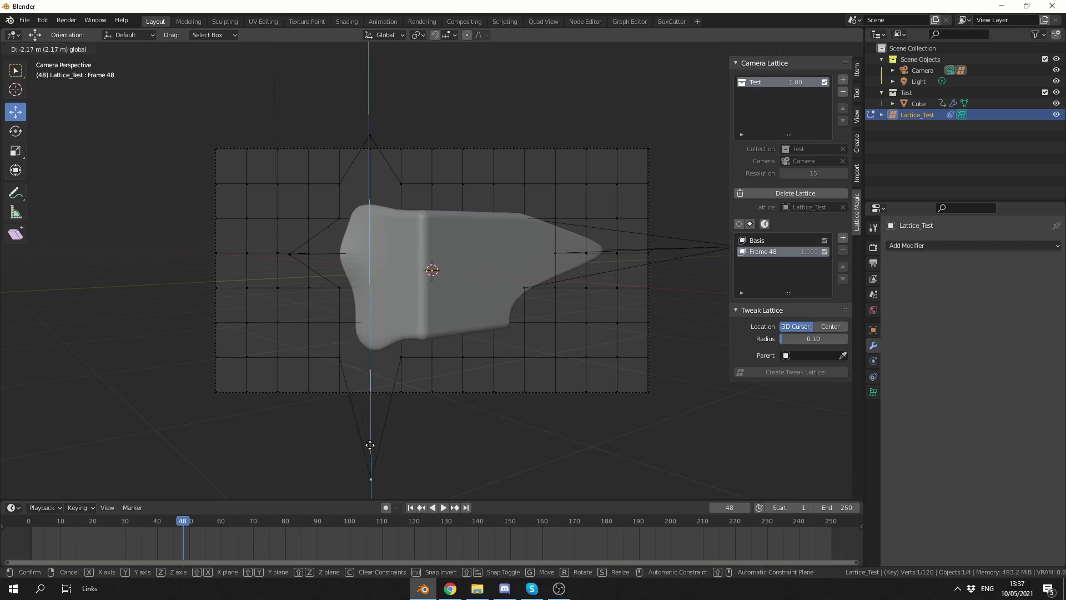
click(369, 447)
Return to Object Mode and keyframe the Frame 48 shape key at value 0 on frame 48
click(60, 50)
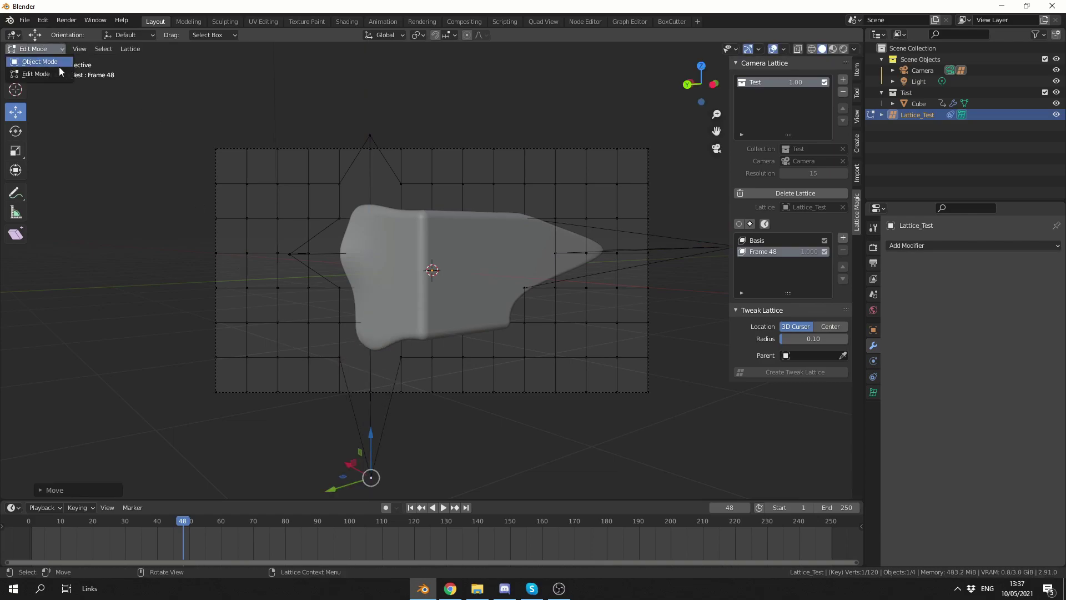
click(59, 67)
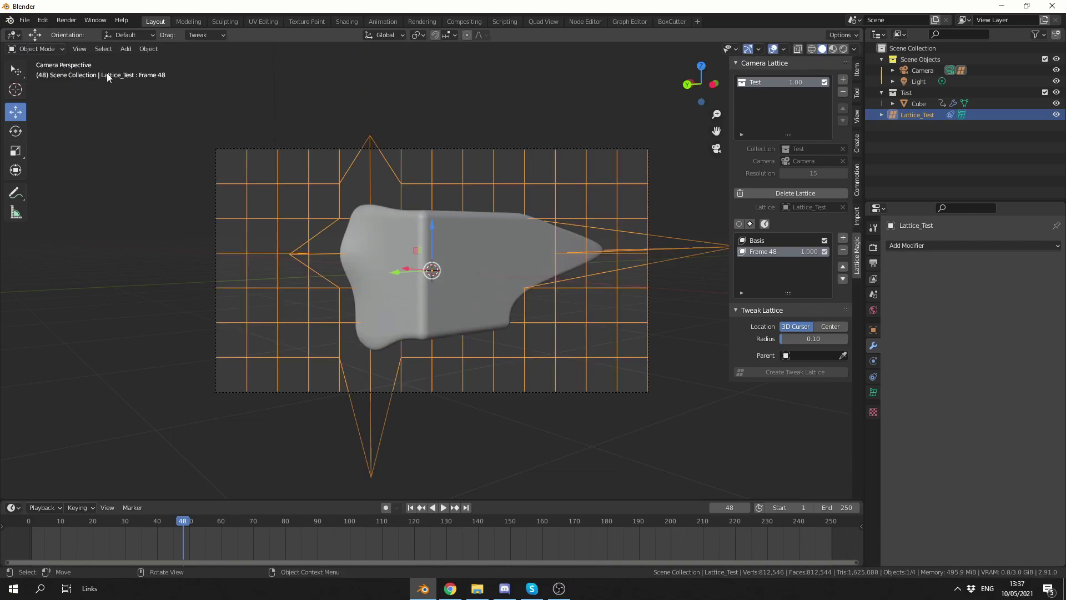
drag(807, 255, 766, 252)
right_click(806, 251)
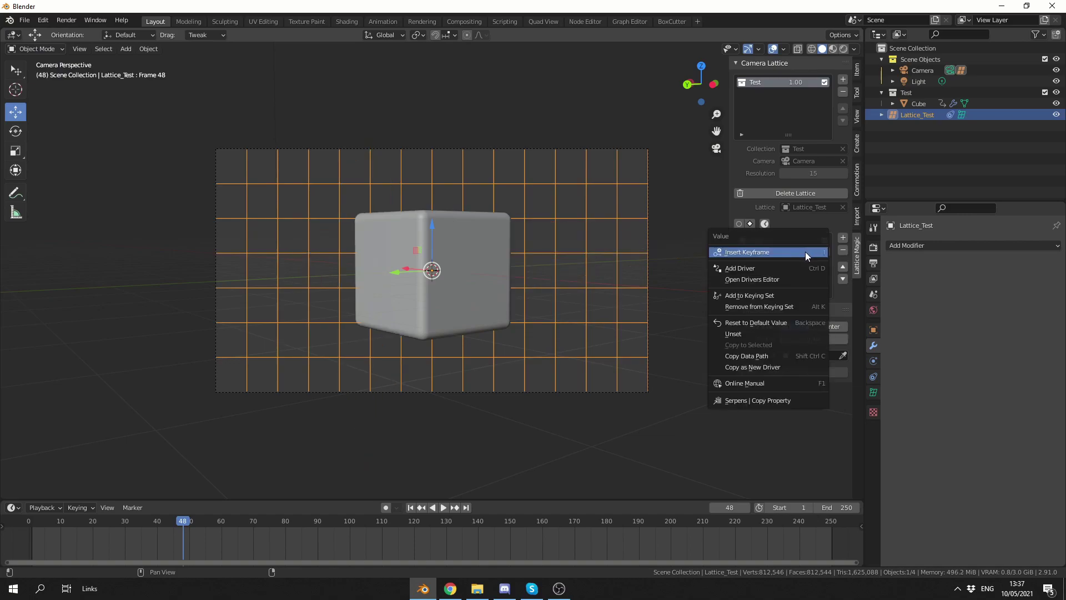
click(797, 259)
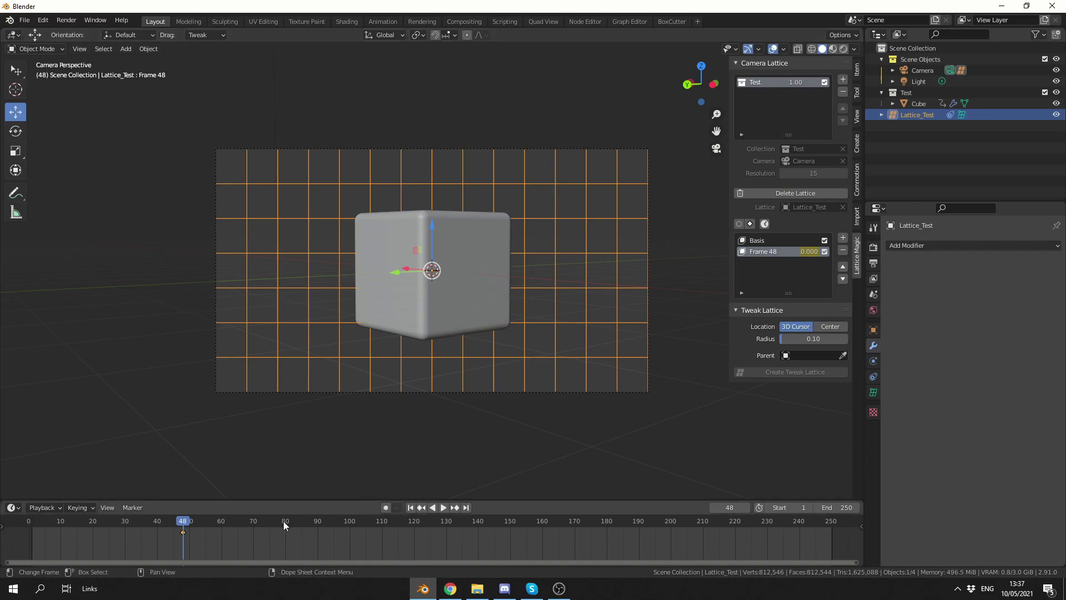
At frame 70, keyframe the Frame 48 shape key value at 1.000
click(255, 519)
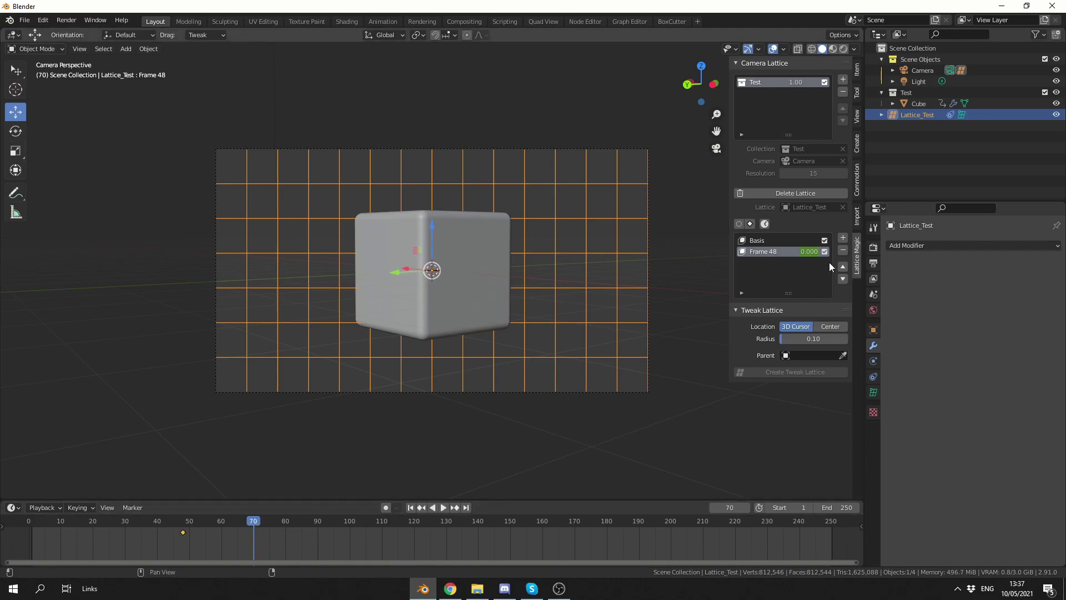
drag(820, 251, 819, 251)
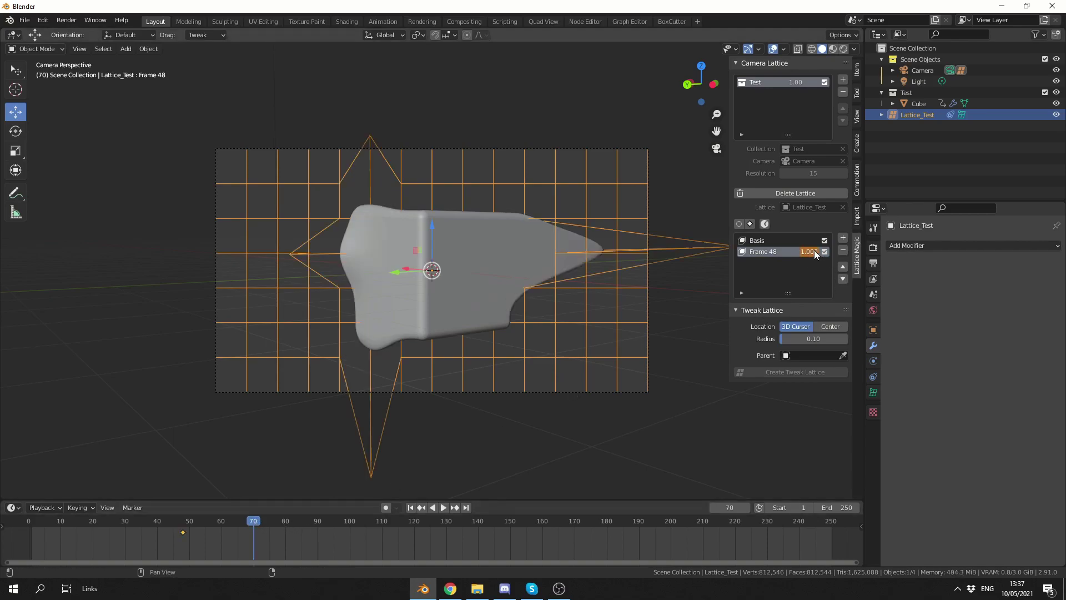
right_click(820, 251)
click(814, 250)
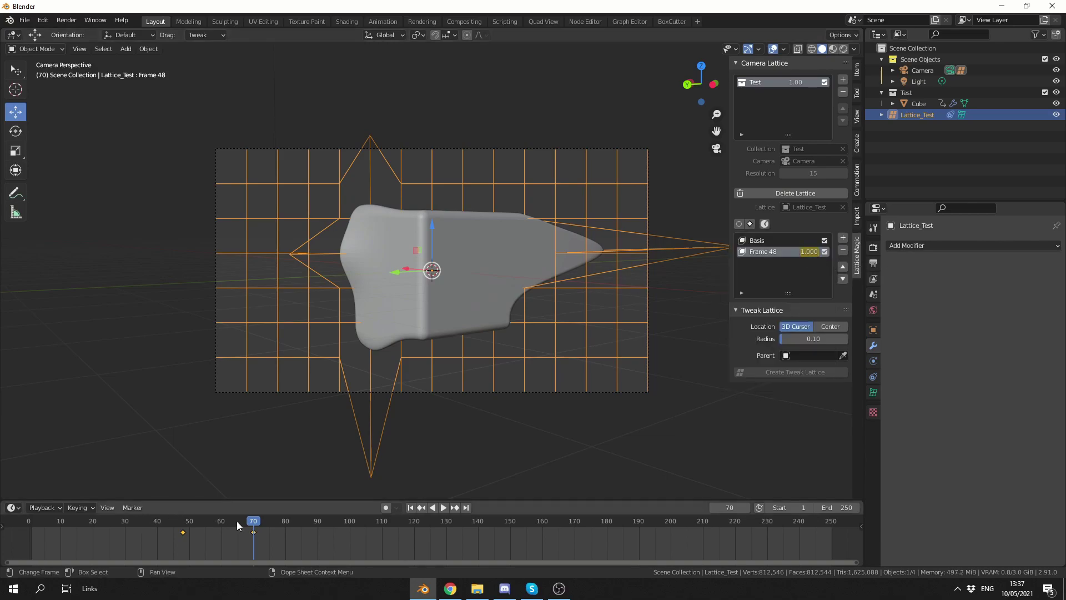
drag(237, 521, 267, 521)
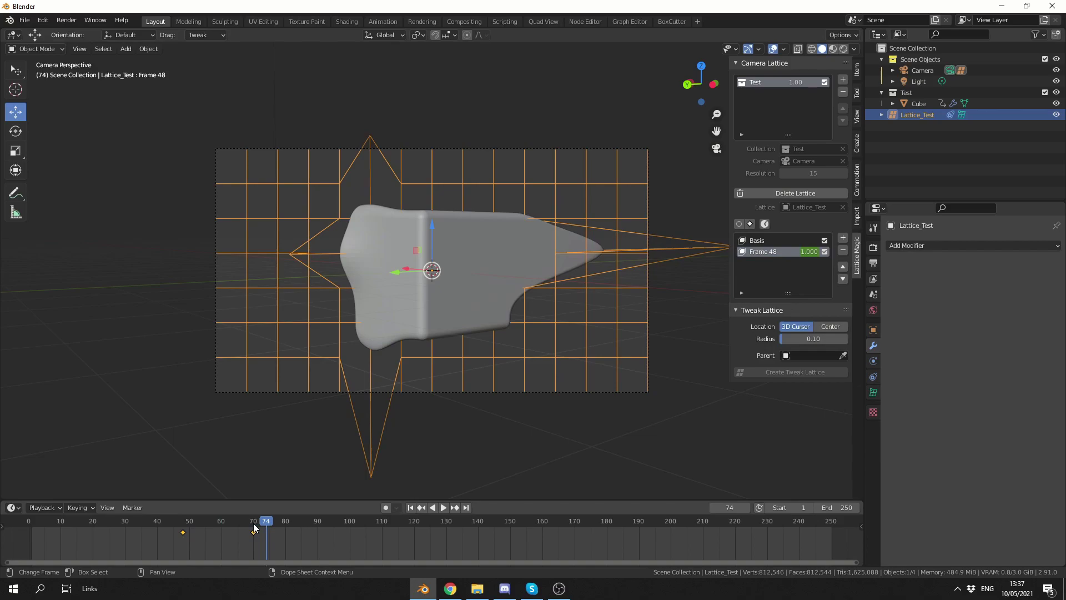